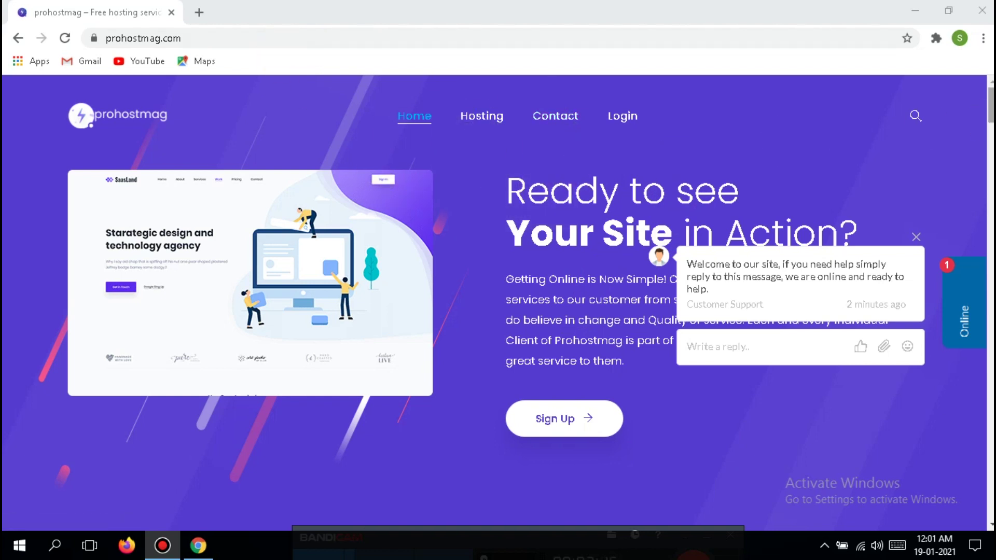
Step: Dismiss the customer support chat message covering the web hosting plans on the home page
scroll(495, 303, down, 10)
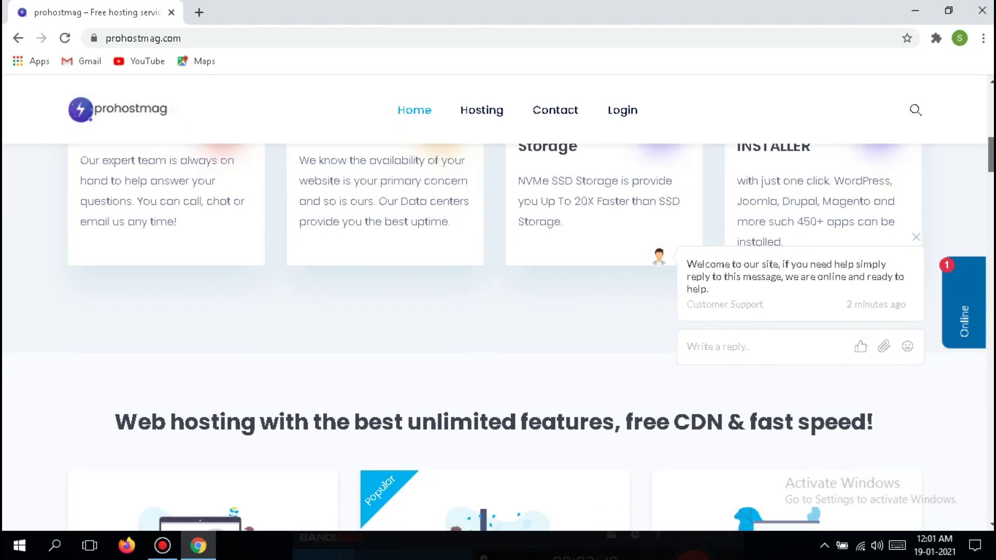
scroll(399, 230, down, 1)
scroll(399, 229, up, 1)
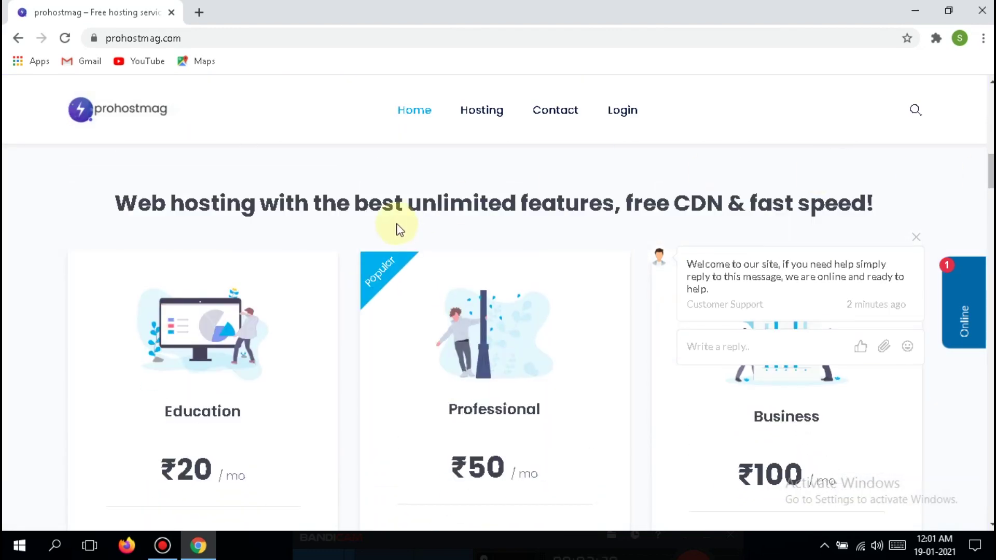
click(916, 242)
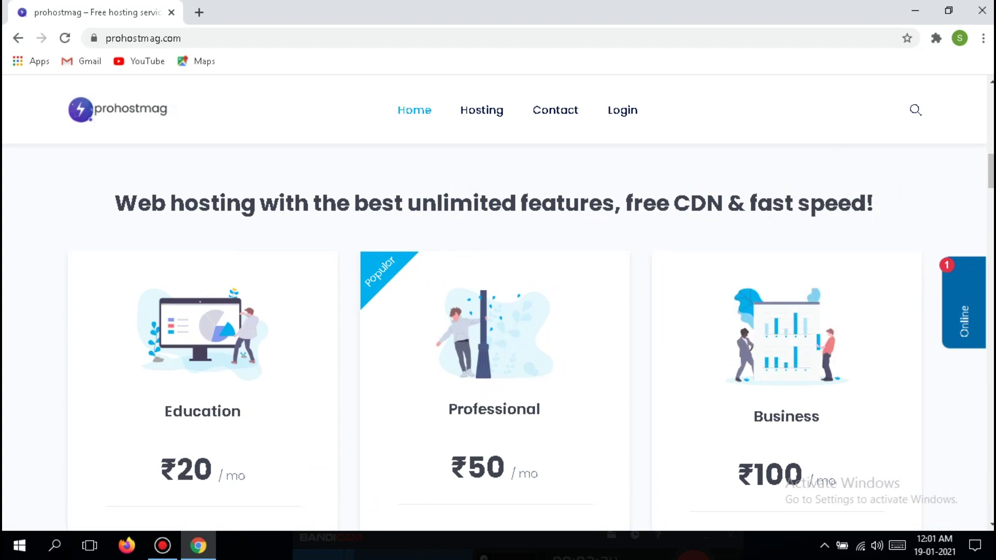
Step: Start an order for the CRISTAL plan under Master Reseller Hosting
scroll(497, 363, down, 10)
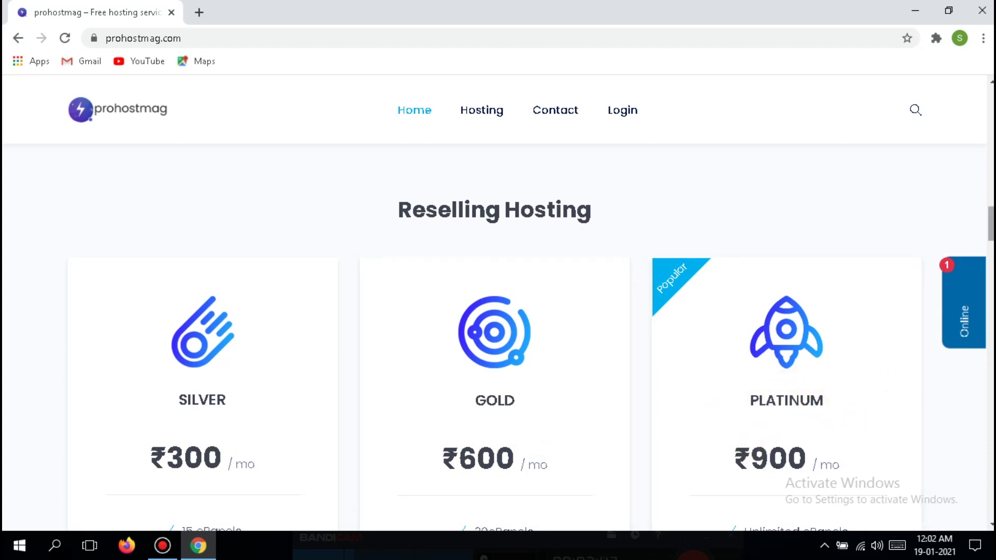
scroll(549, 258, down, 10)
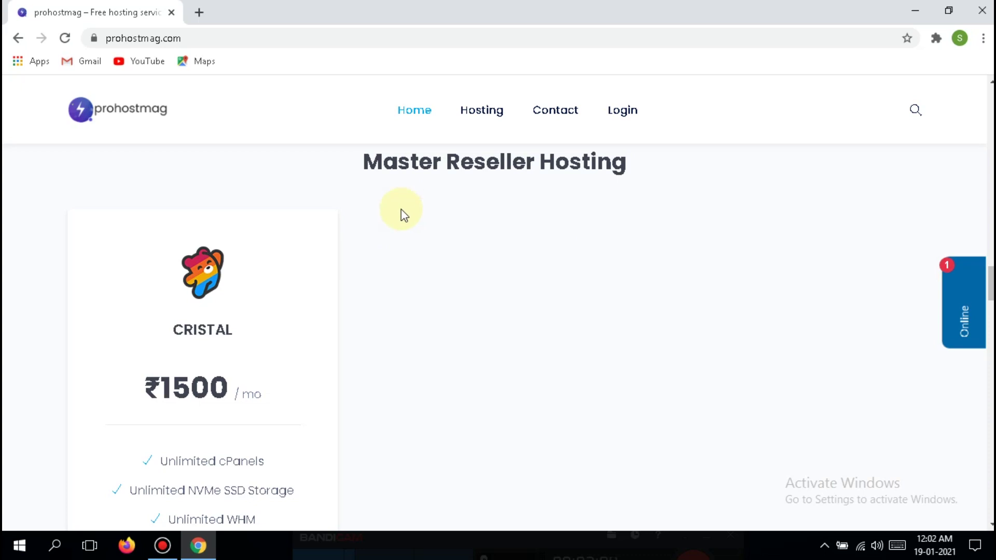
scroll(296, 191, down, 2)
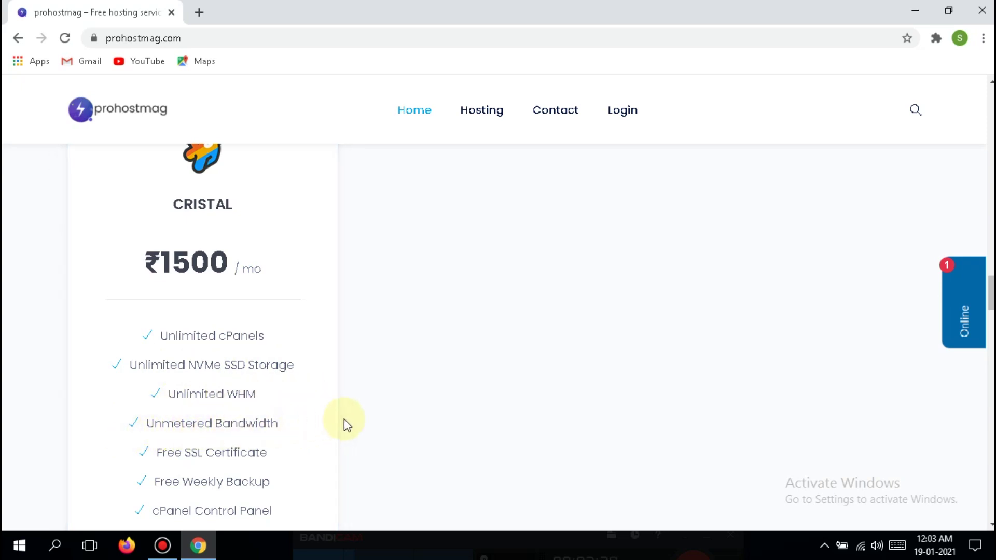
scroll(342, 426, down, 4)
scroll(342, 425, up, 1)
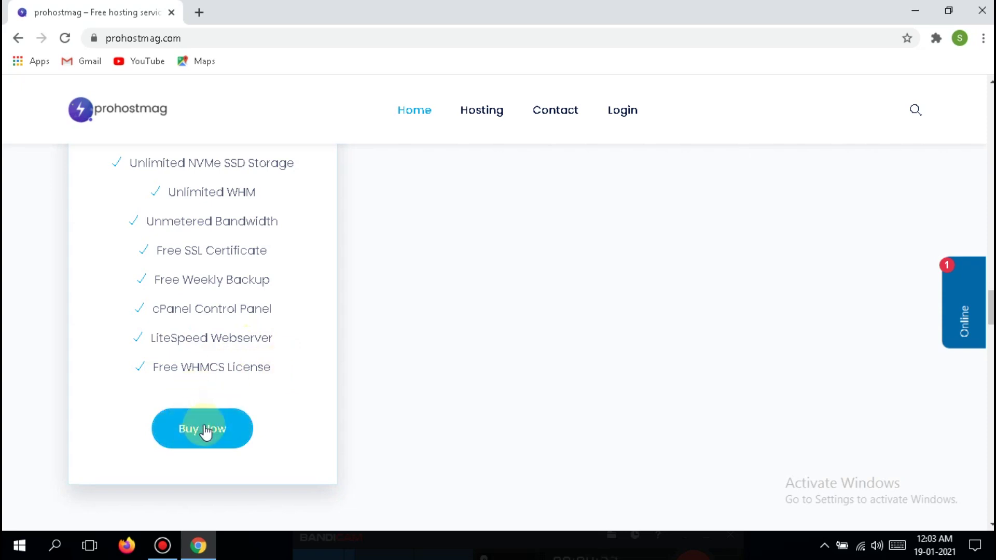
click(224, 433)
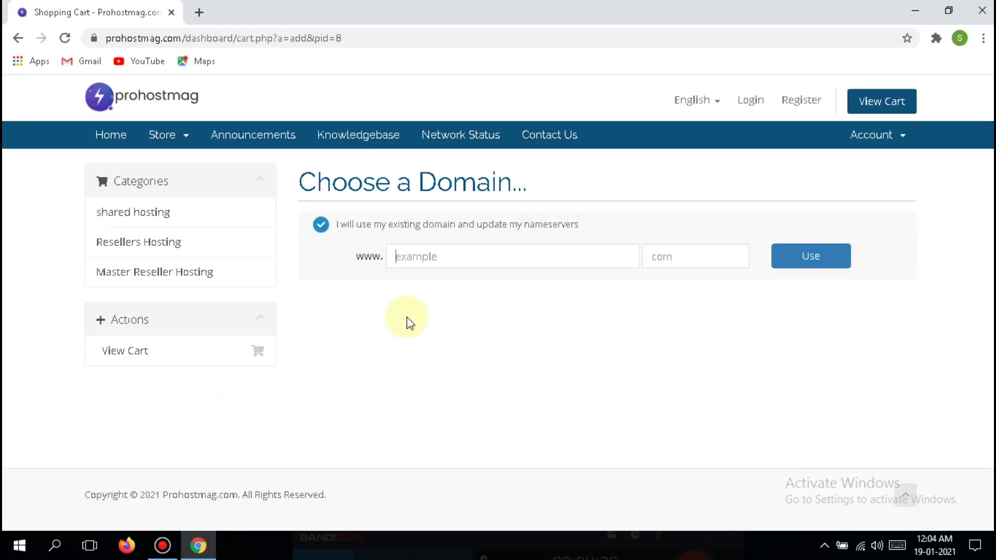
Step: Use the existing domain webhindiy.com for the hosting order
click(785, 263)
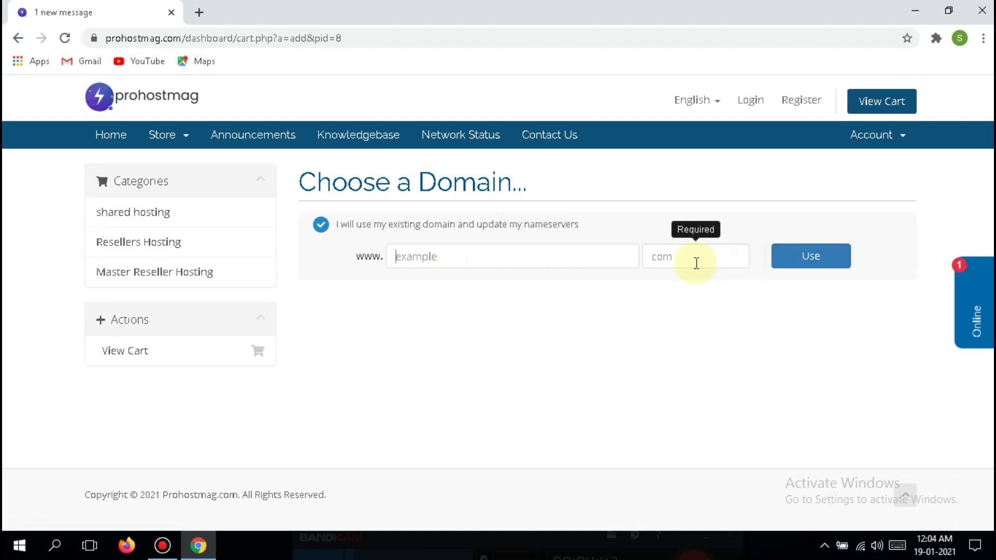
click(607, 259)
text(webhindiy)
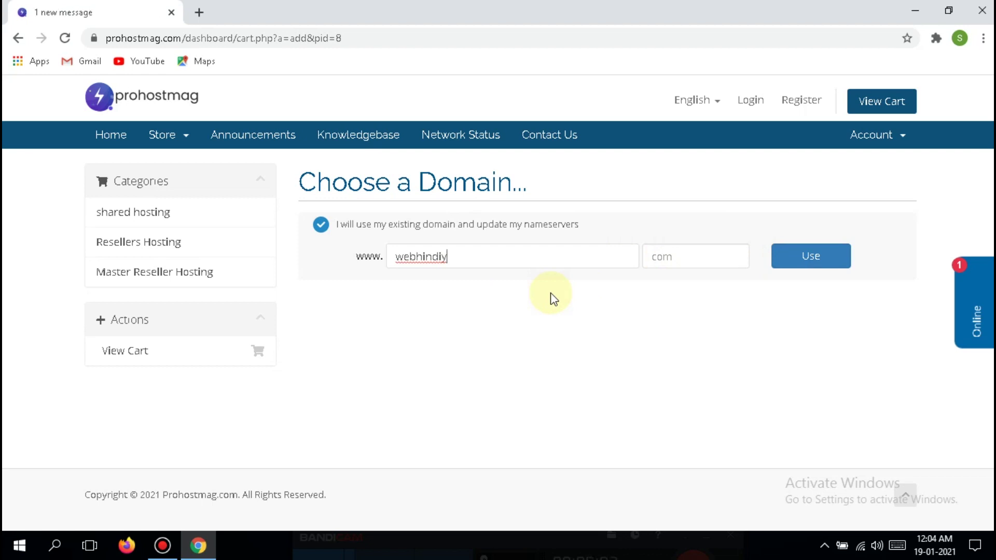
click(704, 253)
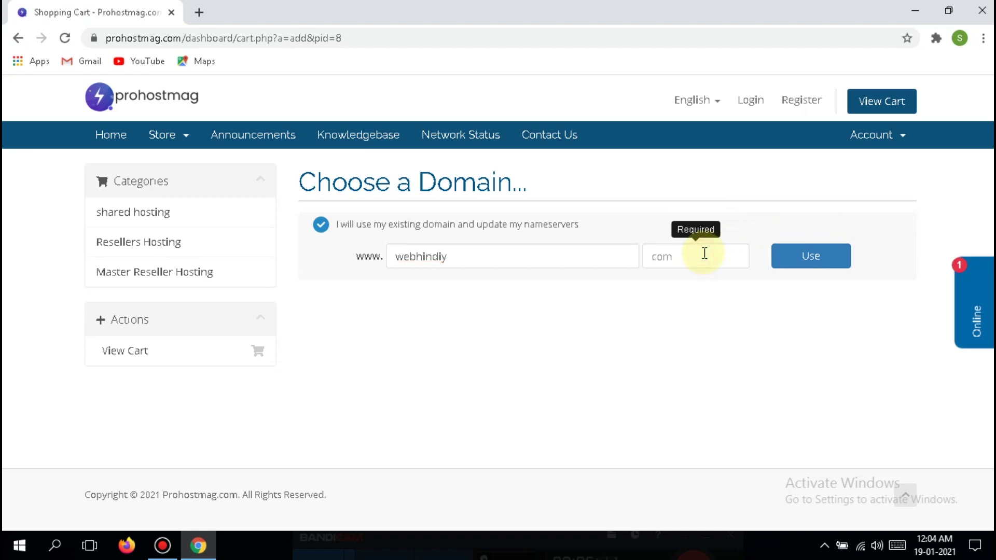
text(com)
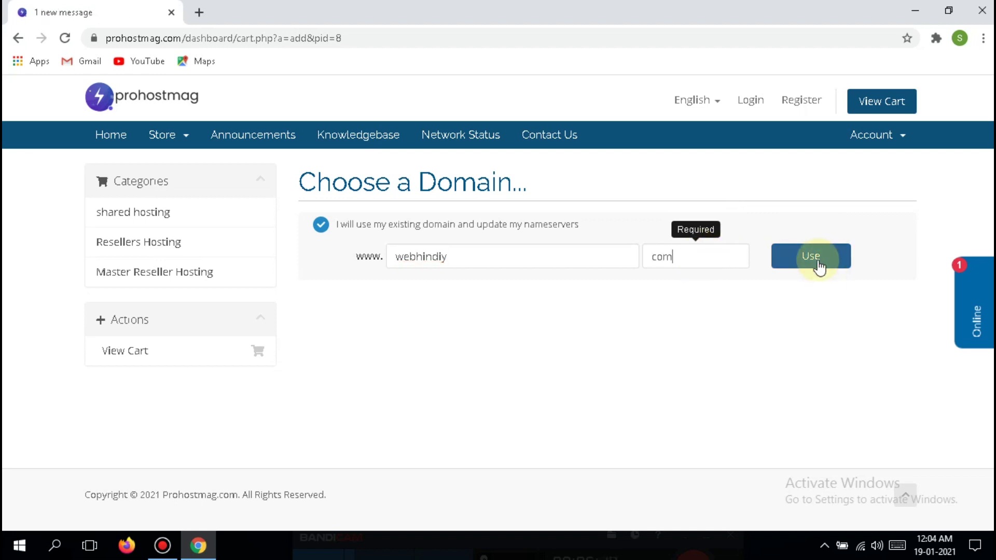
click(815, 257)
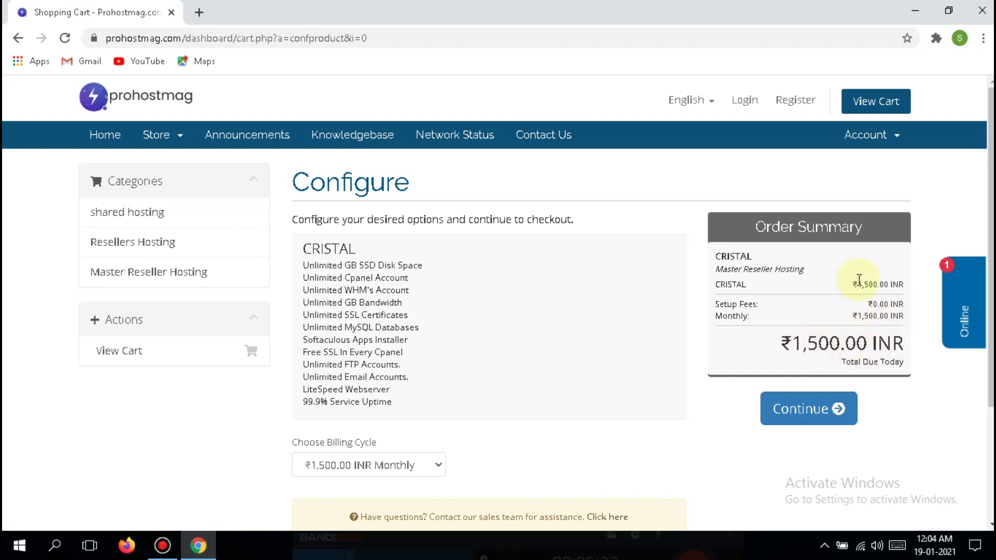
Step: Keep the ₹1,500.00 INR monthly billing cycle for the CRISTAL plan and continue to the order review
scroll(498, 302, down, 3)
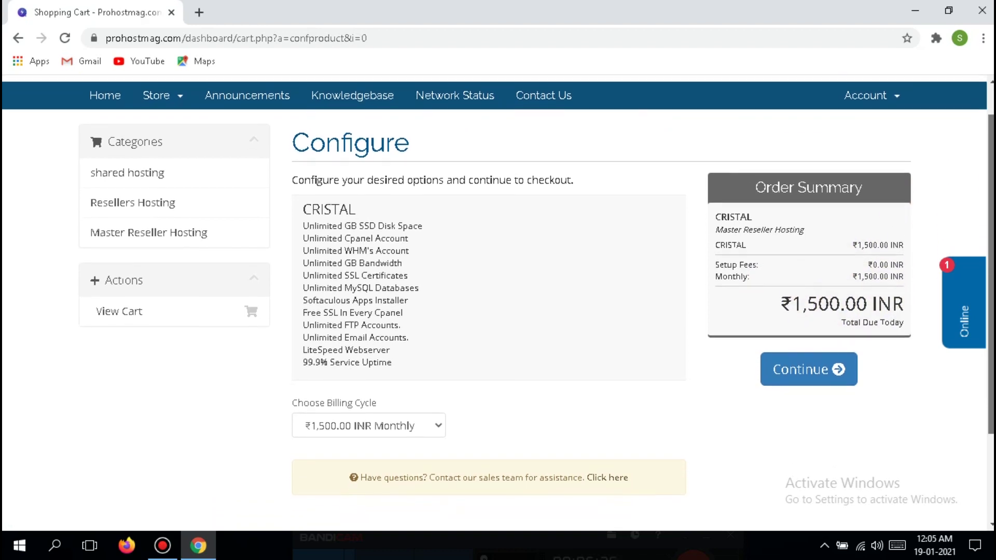
scroll(344, 362, down, 1)
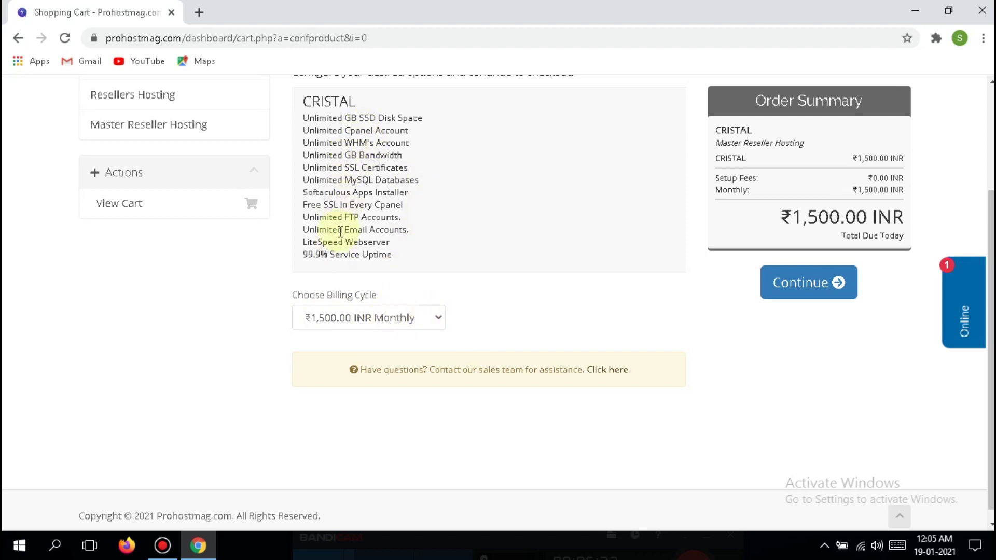
click(439, 319)
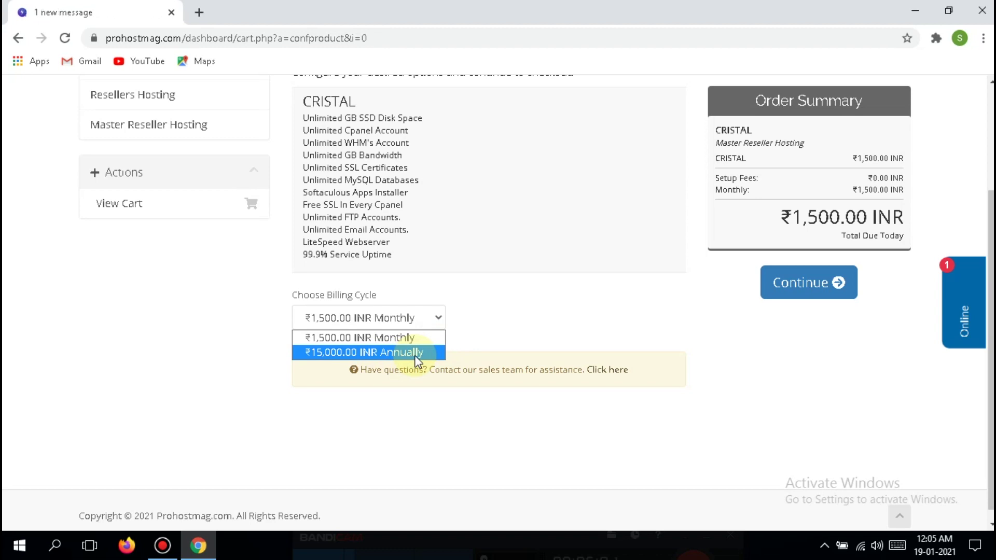
click(390, 336)
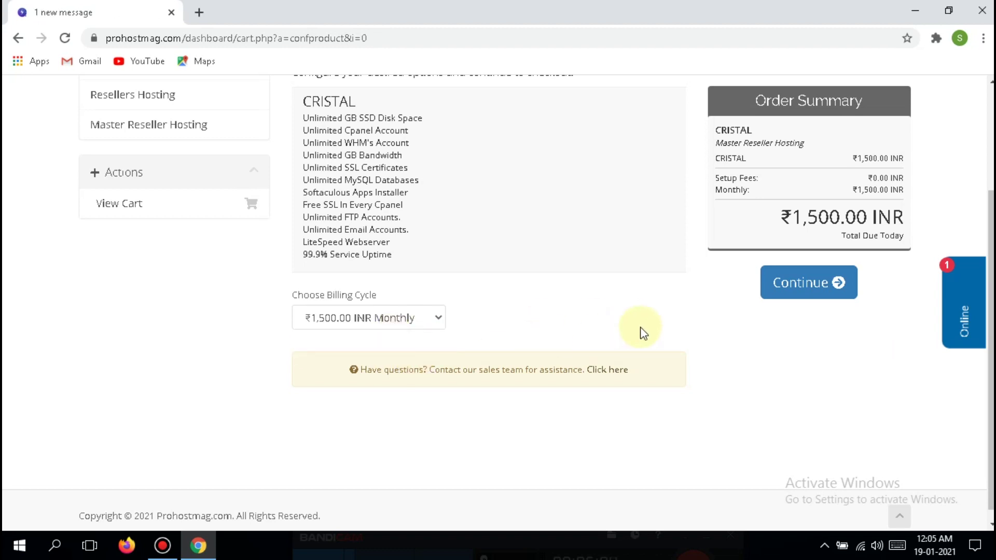
click(825, 290)
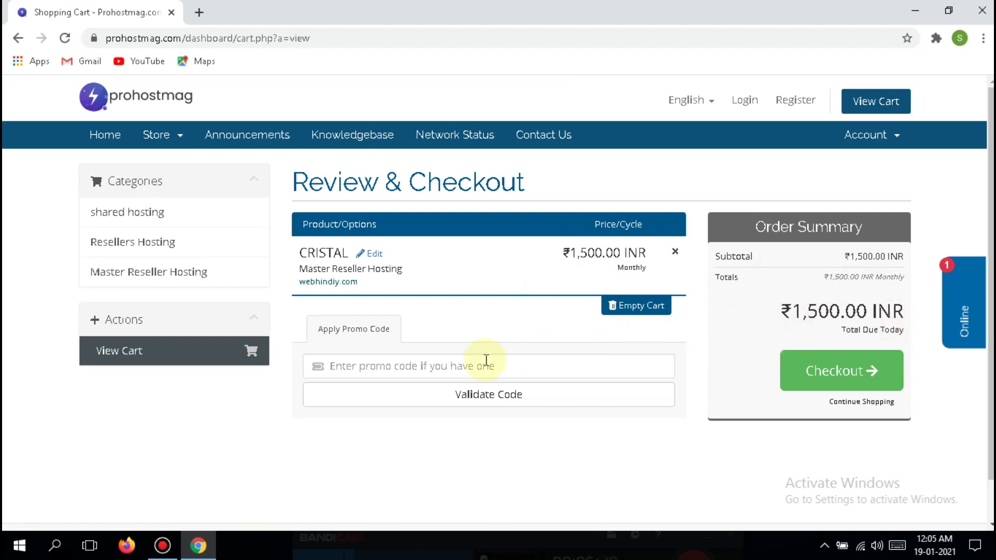
Step: Apply the promo code RELNEW to the cart and proceed to checkout
click(404, 367)
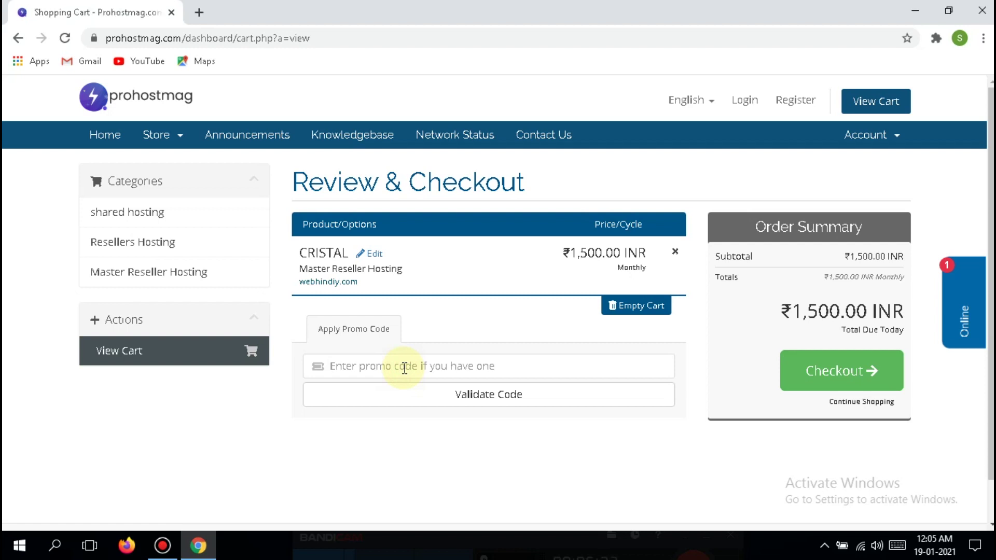
text(RELNEW)
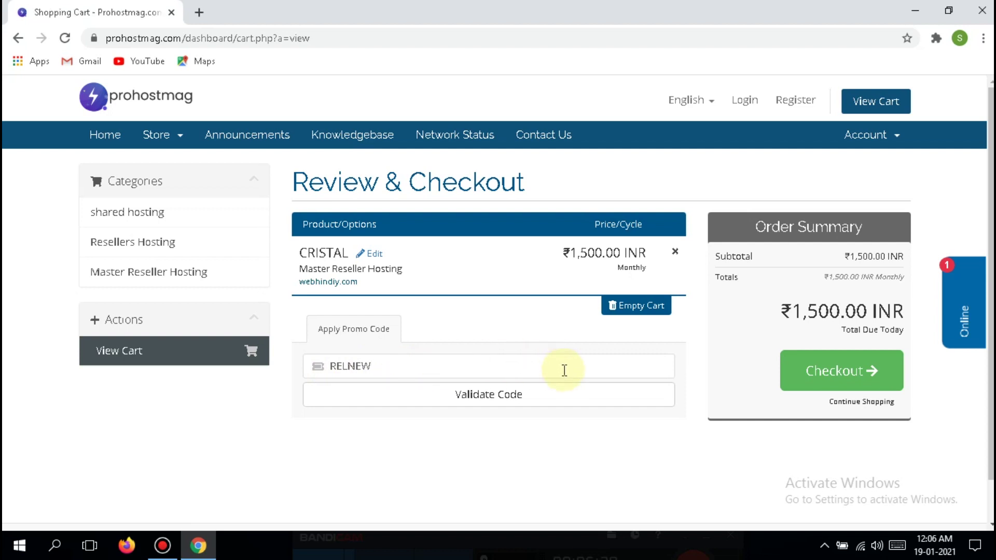
click(500, 400)
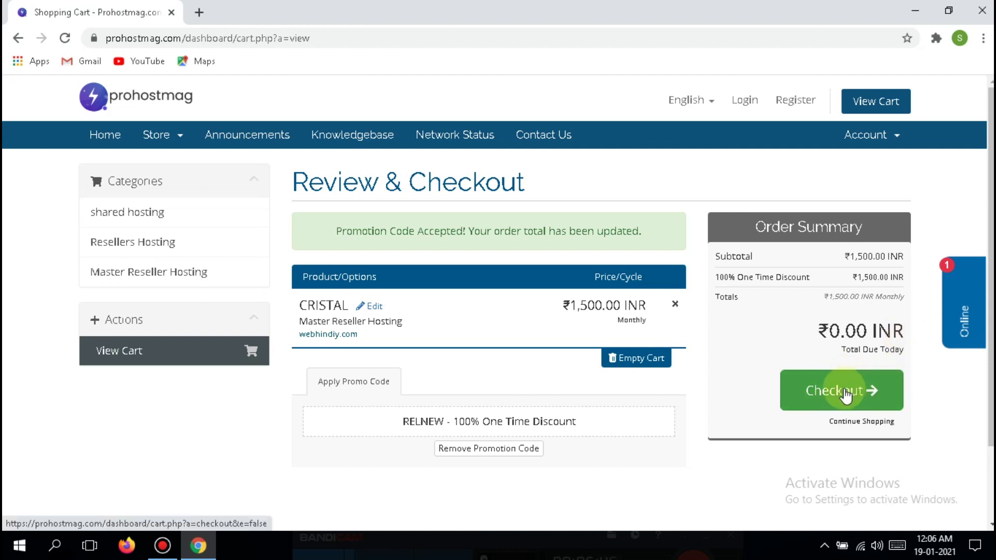
click(846, 393)
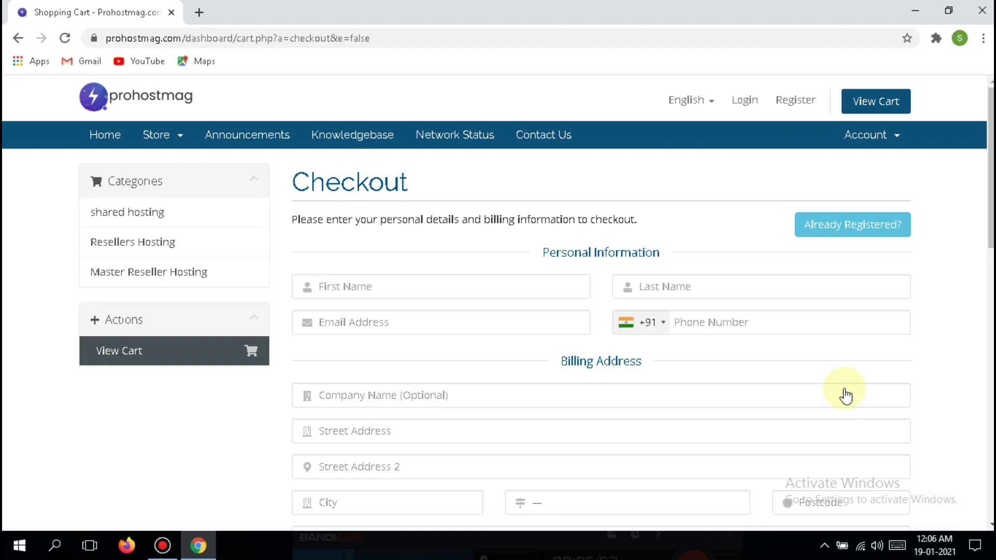
Step: Opt out of the mailing list on the checkout form and complete the order
scroll(846, 396, down, 5)
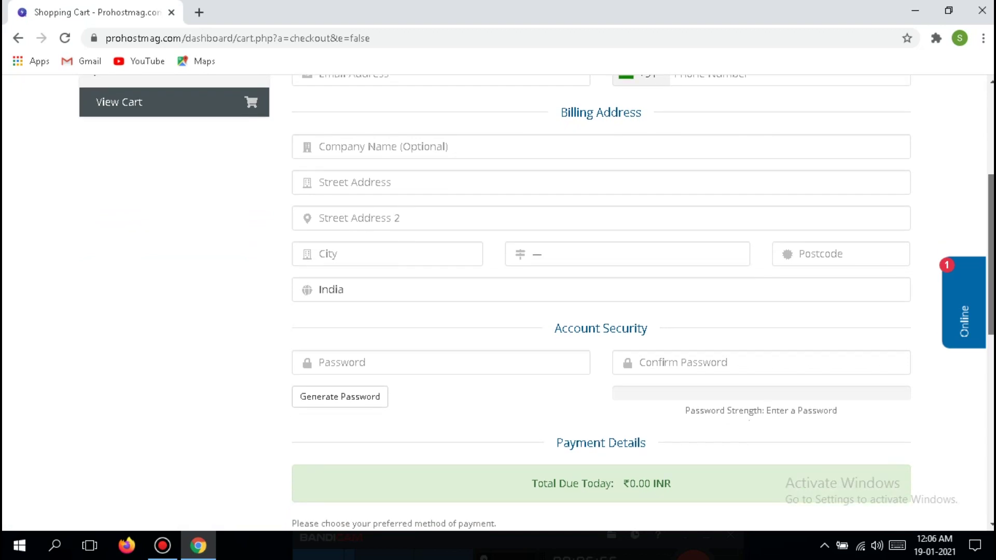
scroll(601, 301, down, 3)
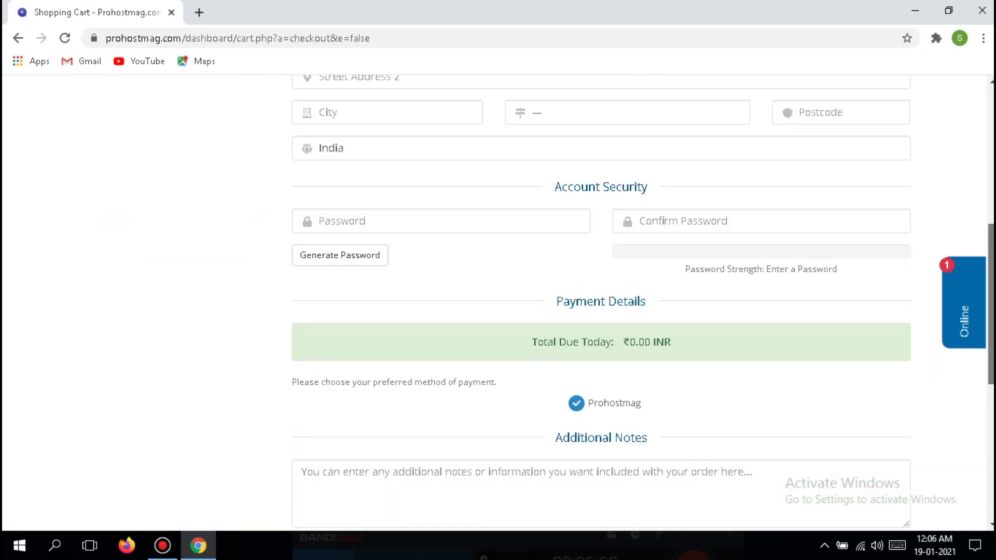
scroll(601, 301, down, 2)
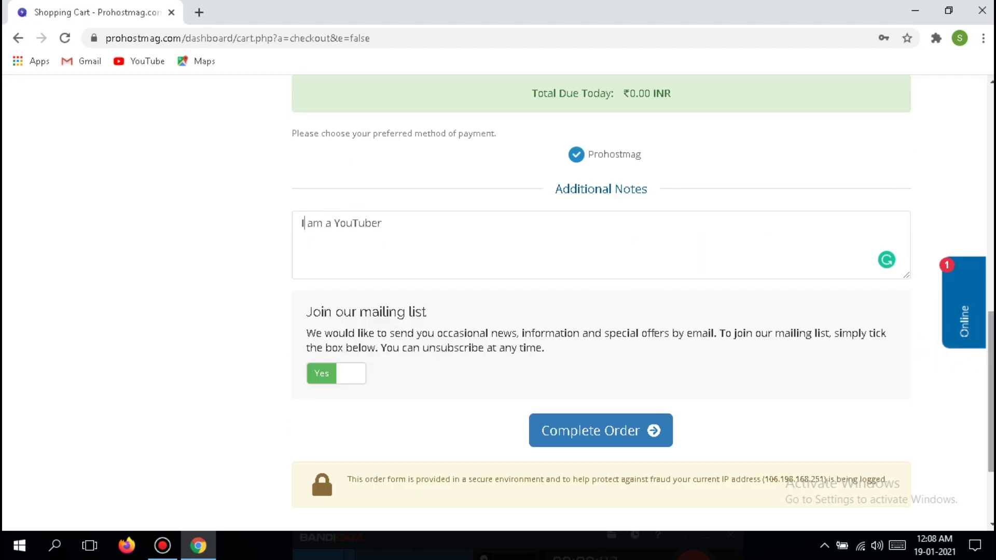
scroll(990, 394, down, 2)
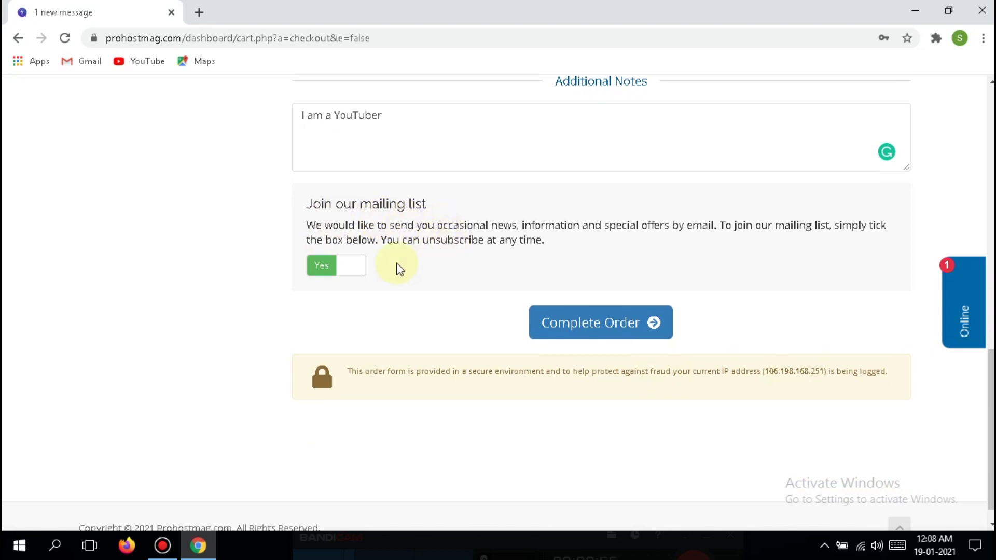
click(320, 266)
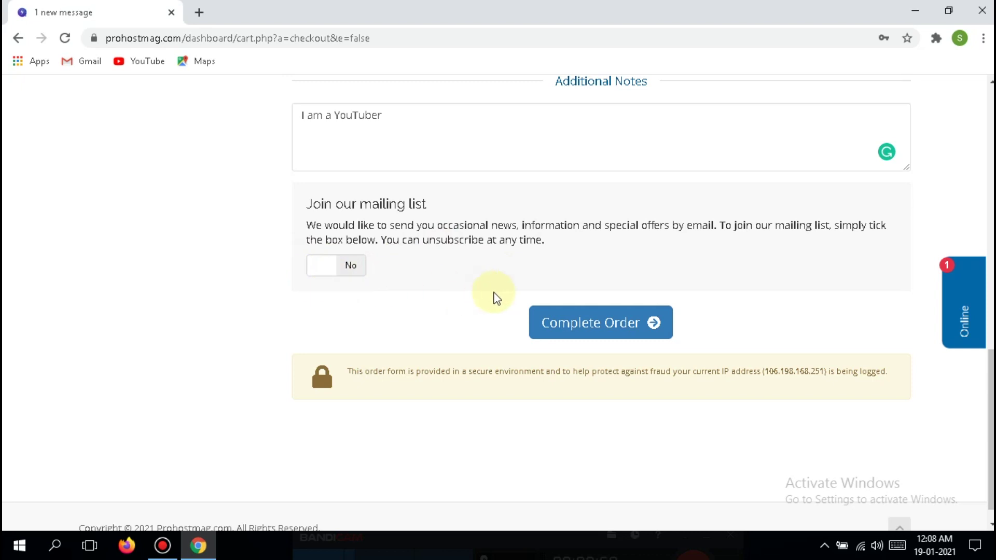
click(614, 321)
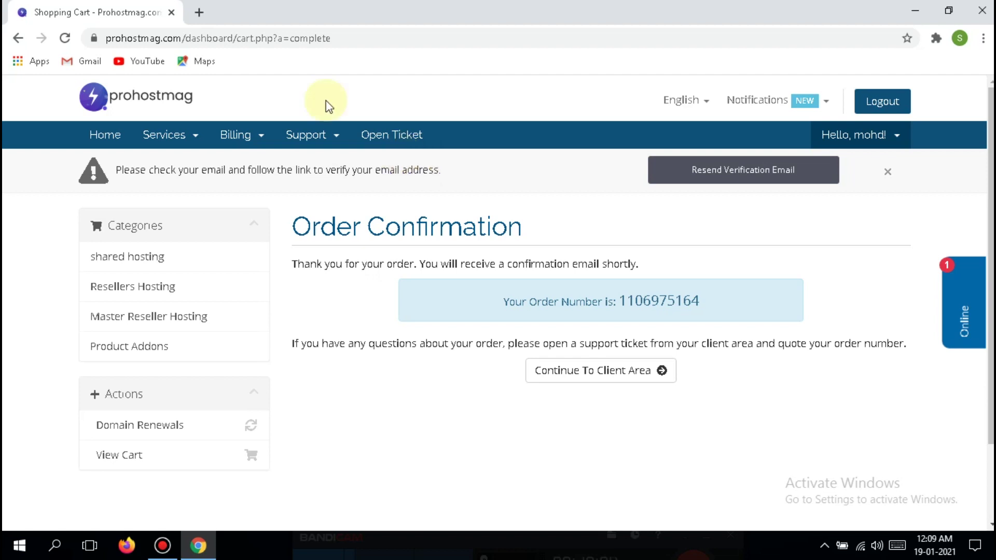
Step: Switch to Gmail in a new tab and verify the email address through Prohostmag's Email Address Verification message
click(200, 12)
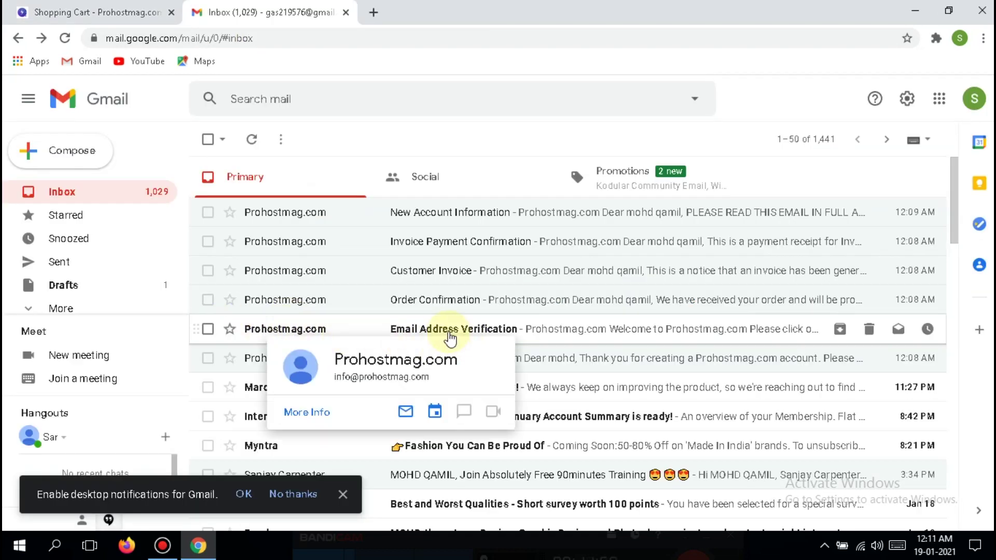
click(534, 334)
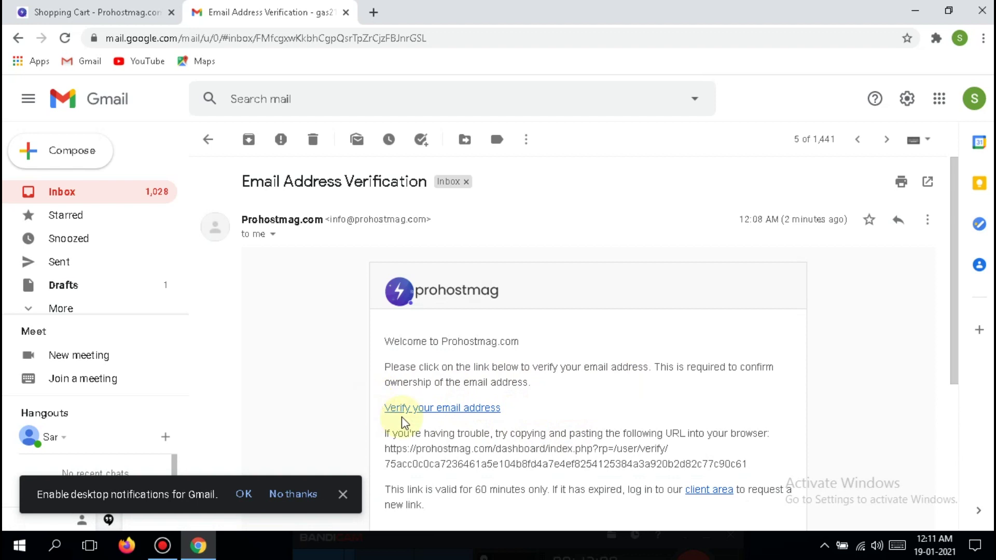
click(460, 411)
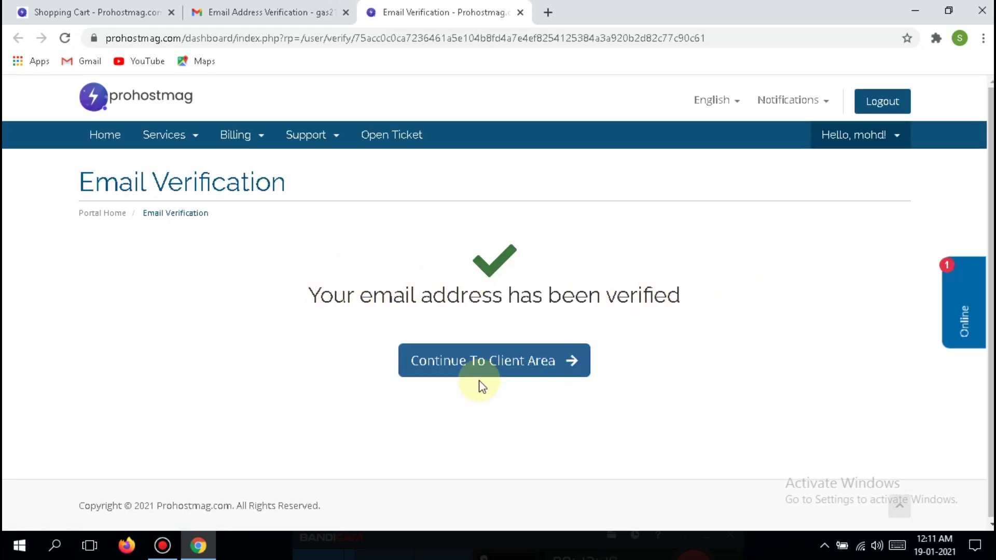
Step: Continue to the client area and open the product details of the active CRISTAL service for webhindiy.com
click(511, 366)
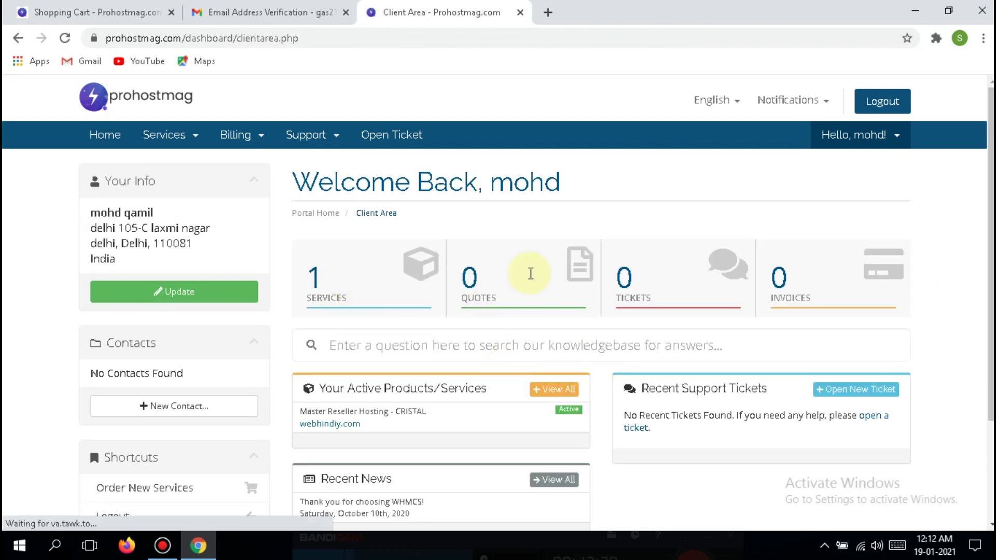
scroll(922, 225, down, 2)
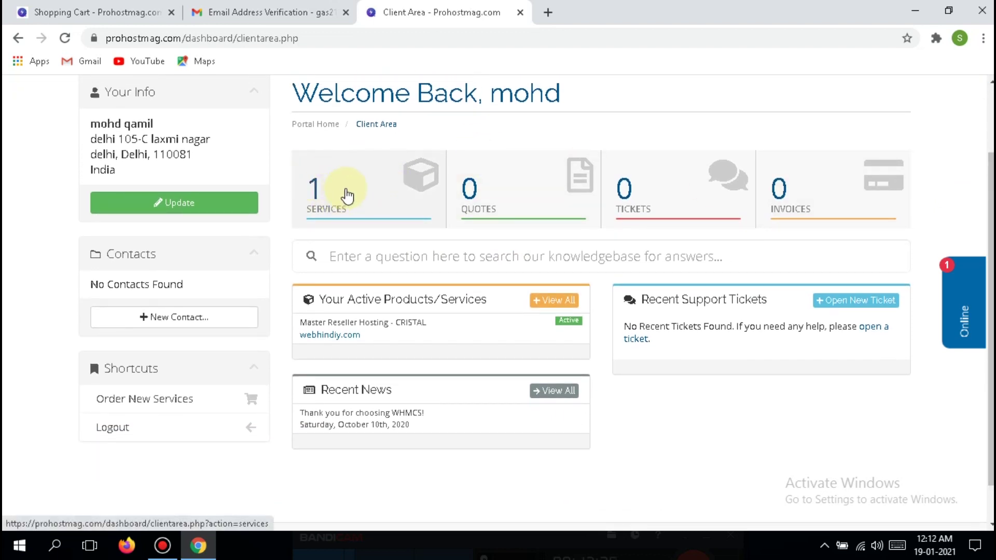
click(346, 195)
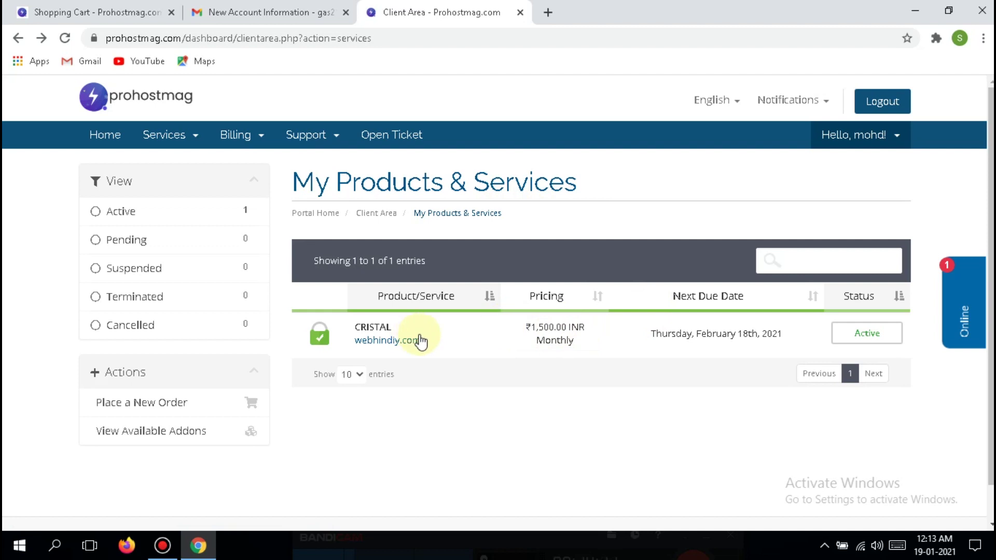
click(564, 336)
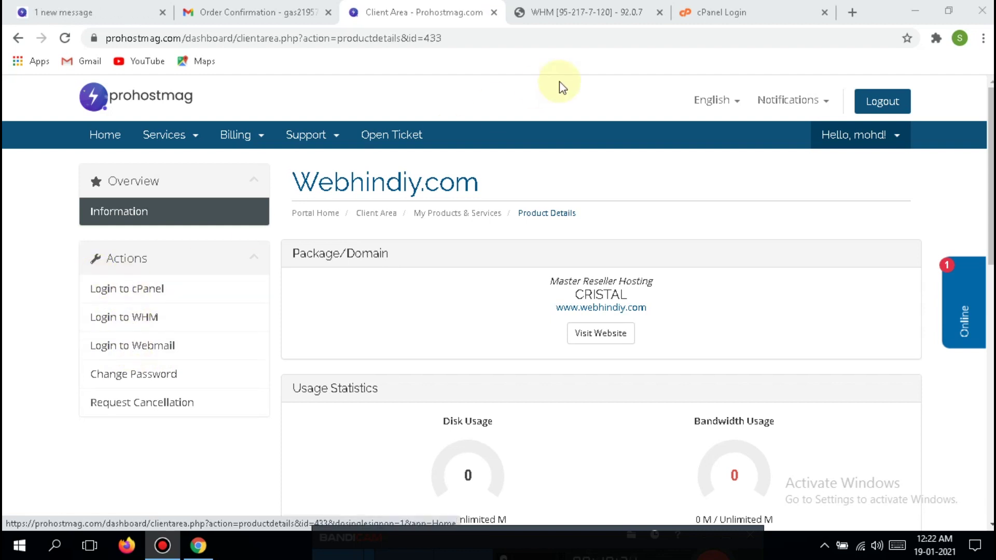
Step: Check the cPanel login page, close the WHM tab, and return to the Webhindiy.com product details in the client area
click(714, 16)
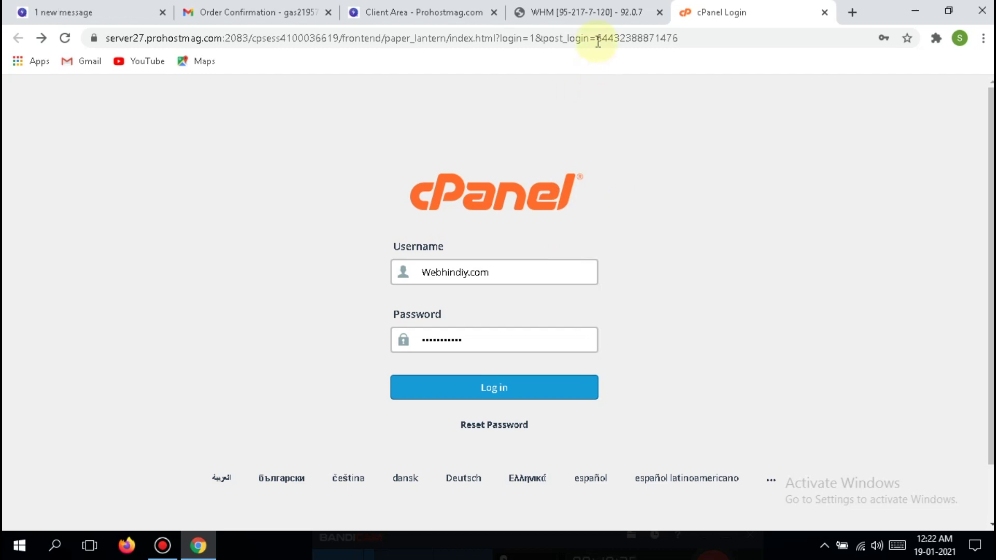
click(660, 12)
click(413, 13)
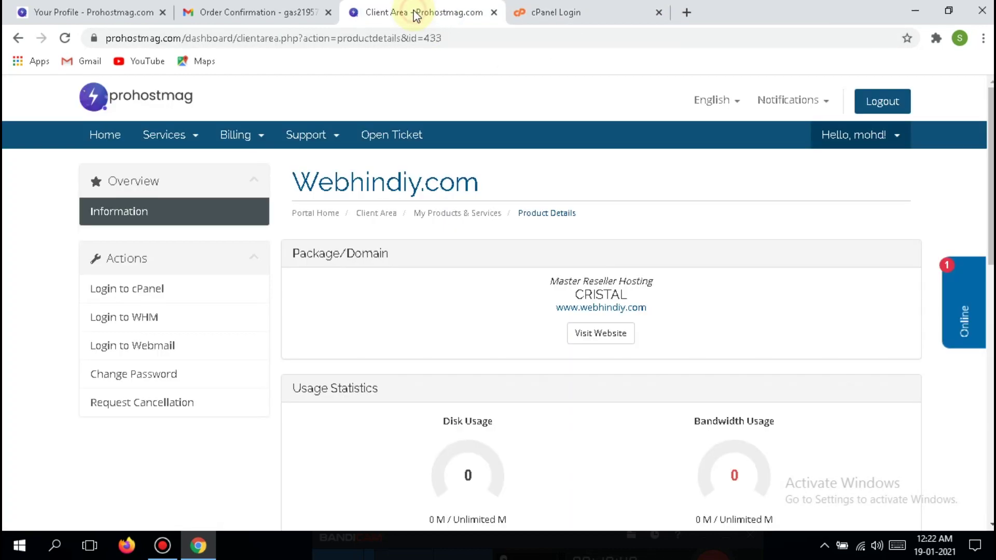